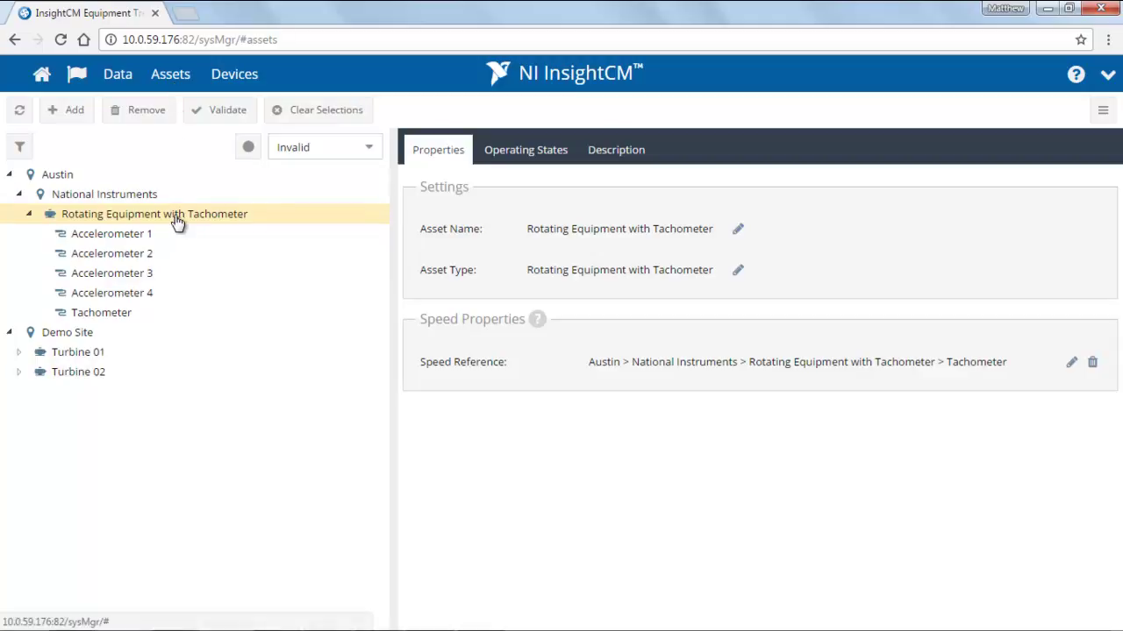
Show the asset's operating states and review the Default state's every-1-hour data set condition.
{"action": "left_click", "coordinate": [510, 156]}
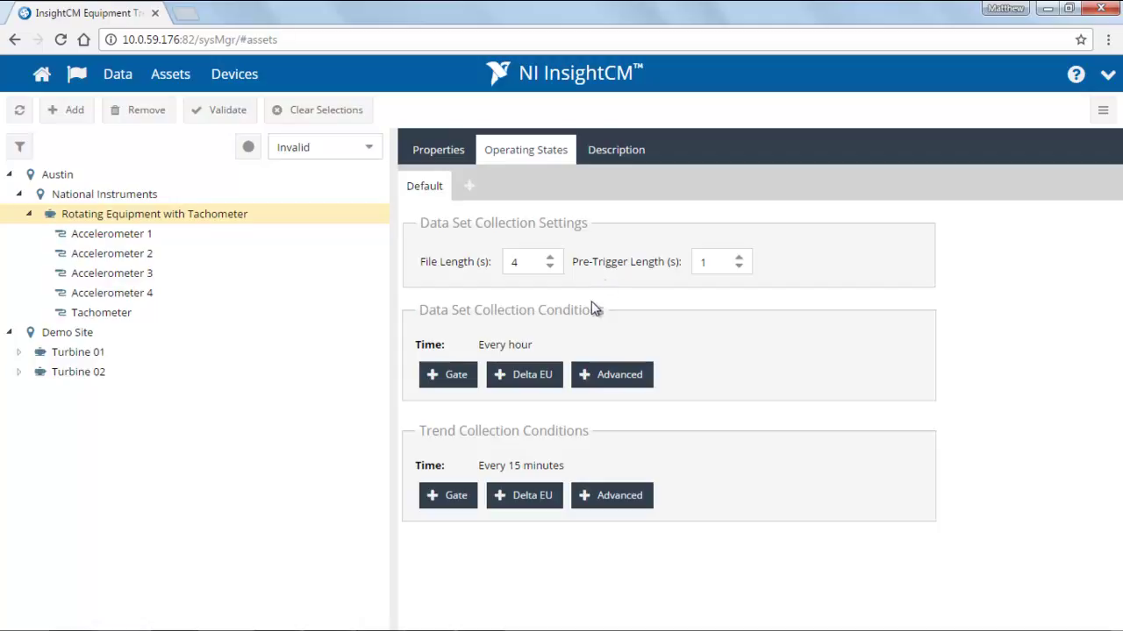
{"action": "mouse_move", "coordinate": [577, 344]}
{"action": "mouse_move", "coordinate": [496, 354]}
{"action": "mouse_move", "coordinate": [531, 344]}
{"action": "left_click", "coordinate": [552, 348]}
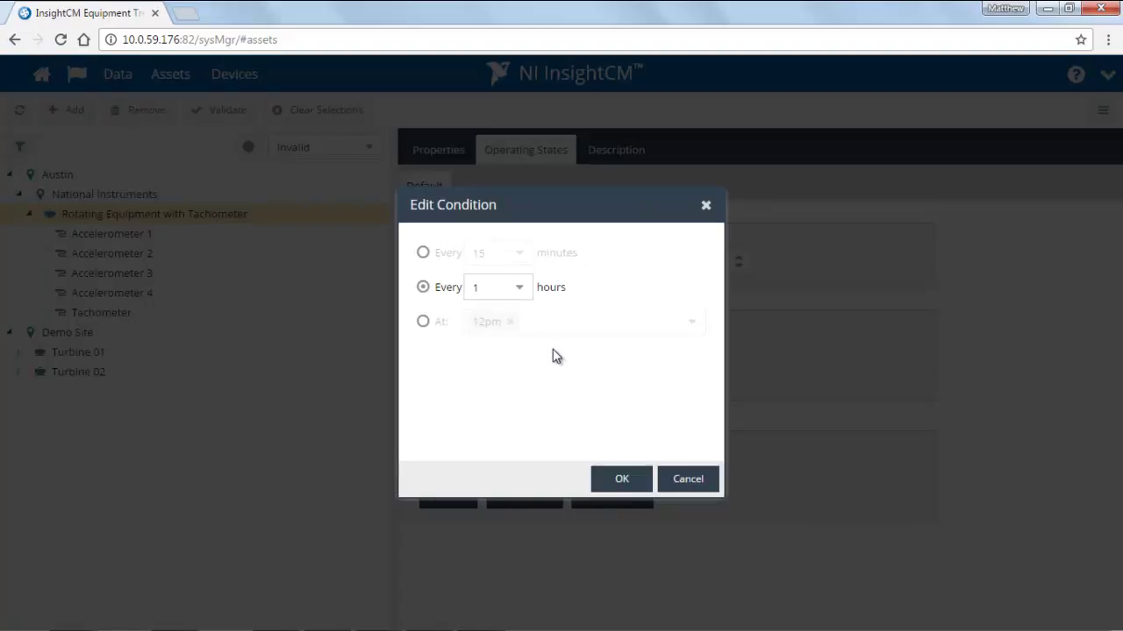
{"action": "left_click", "coordinate": [425, 254]}
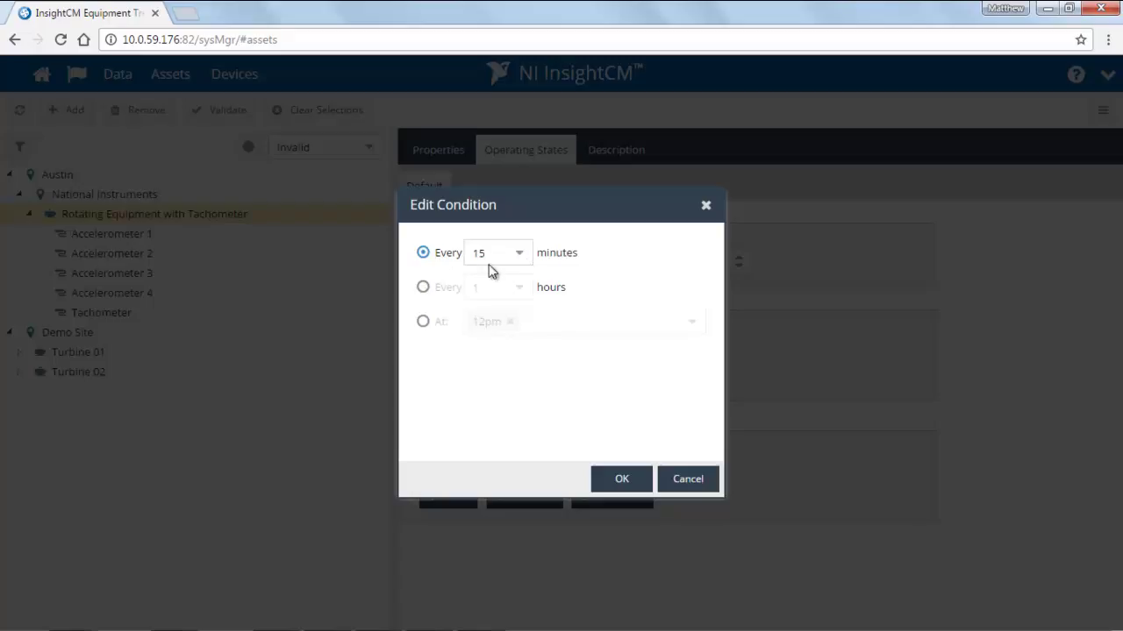
{"action": "left_click", "coordinate": [425, 287]}
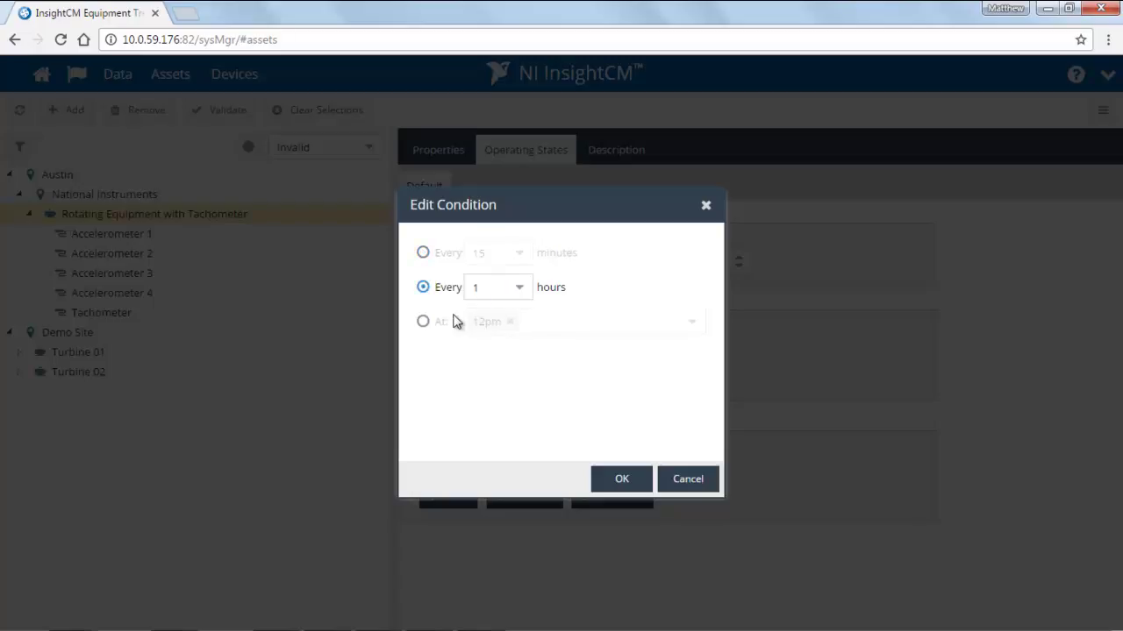
{"action": "left_click", "coordinate": [425, 323]}
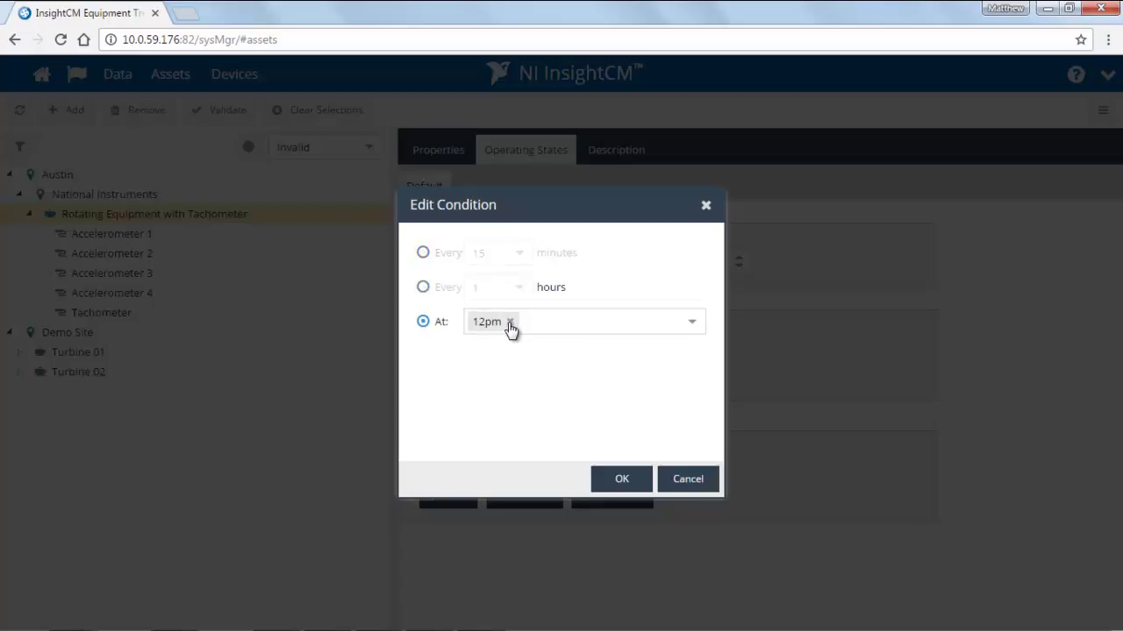
{"action": "left_click", "coordinate": [683, 481]}
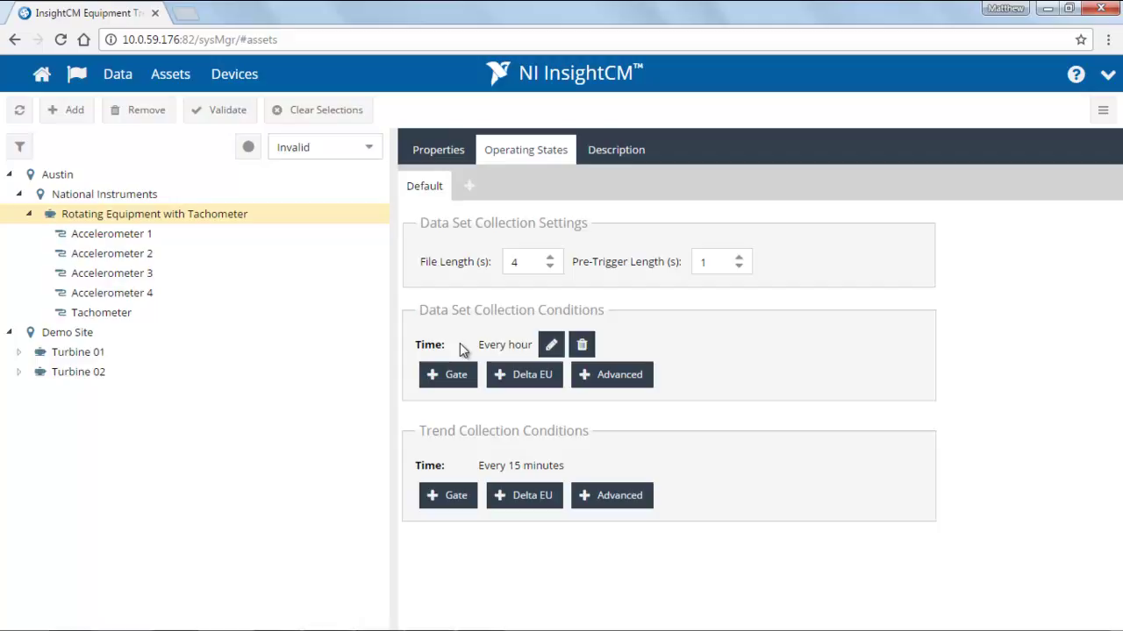
Add a Delta EU data set condition sourced from Accelerometer 1 > RMS.
{"action": "left_click", "coordinate": [528, 386]}
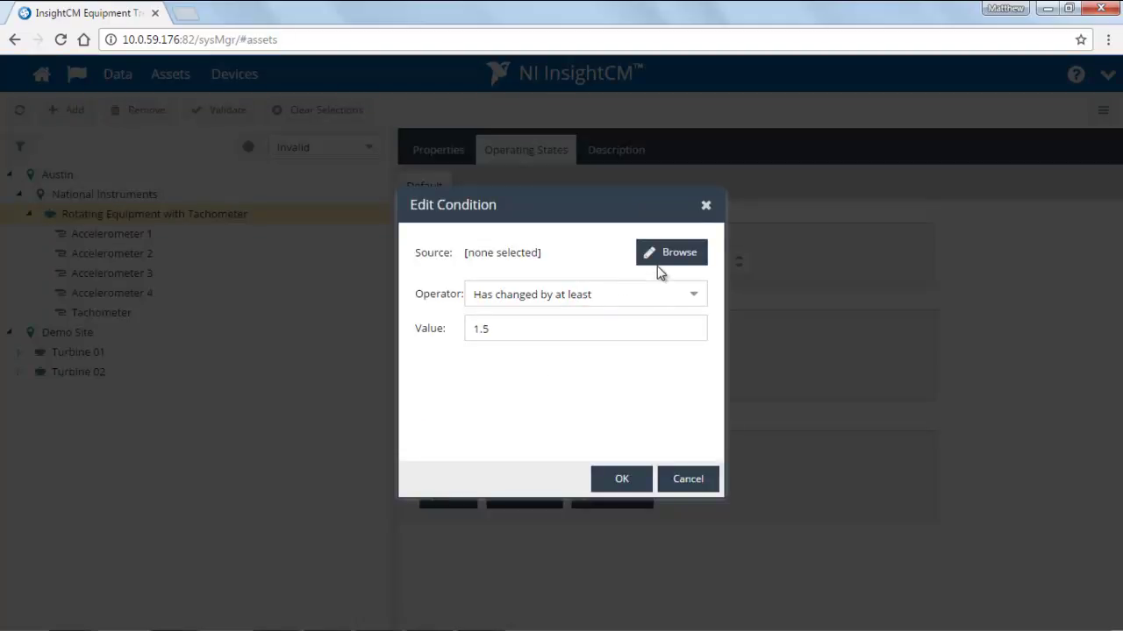
{"action": "left_click", "coordinate": [666, 264]}
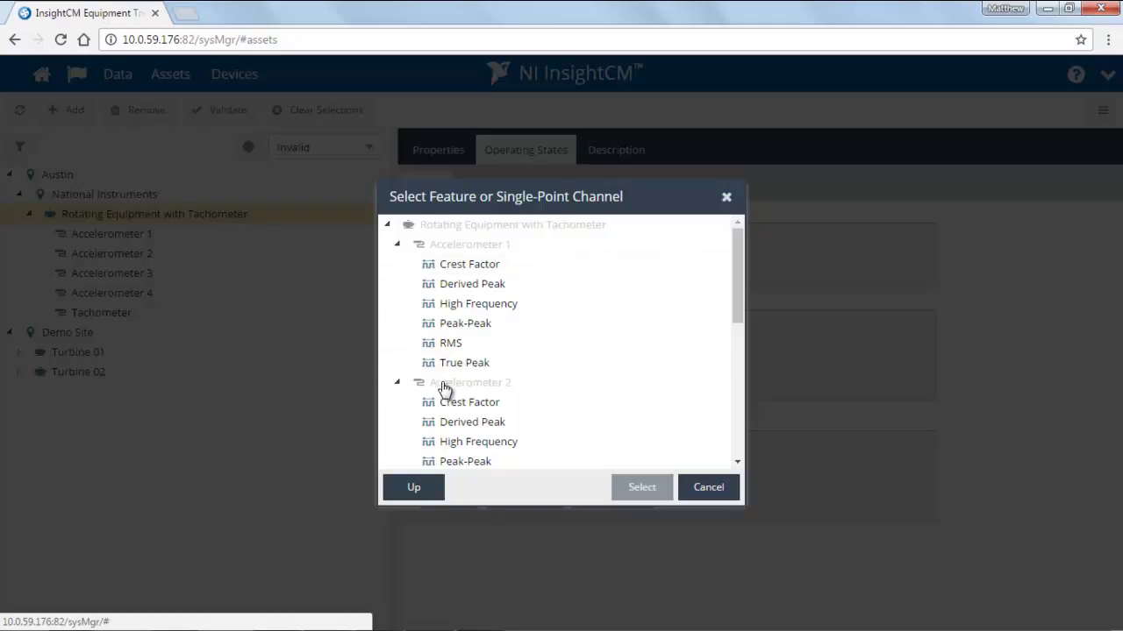
{"action": "left_click", "coordinate": [397, 246]}
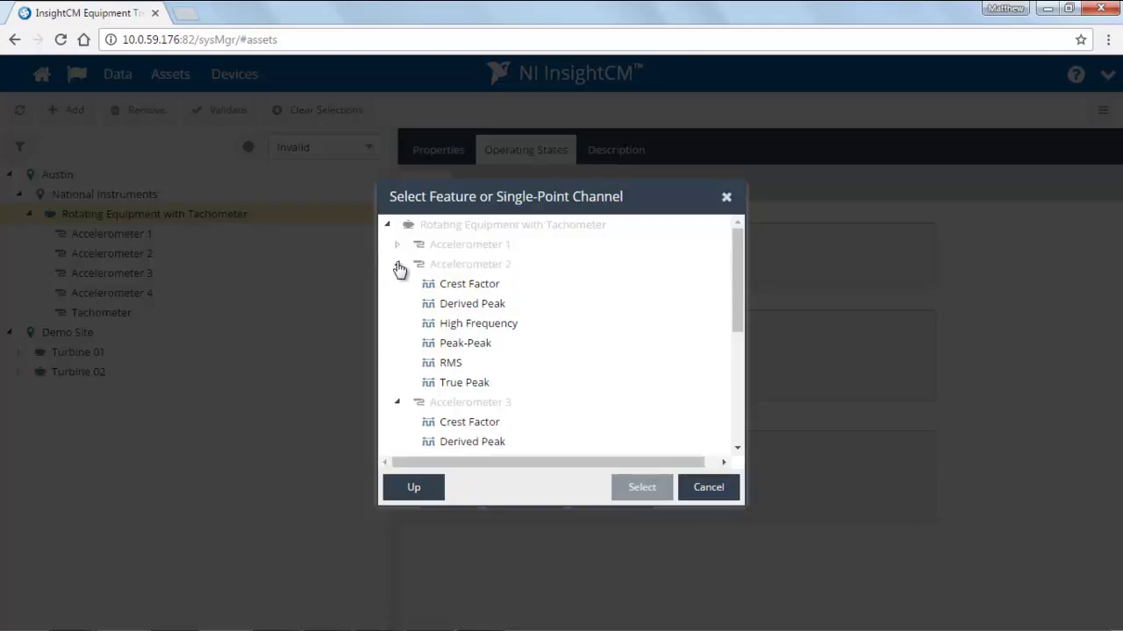
{"action": "left_click", "coordinate": [397, 265]}
{"action": "left_click", "coordinate": [398, 285]}
{"action": "left_click", "coordinate": [397, 304]}
{"action": "left_click", "coordinate": [397, 244]}
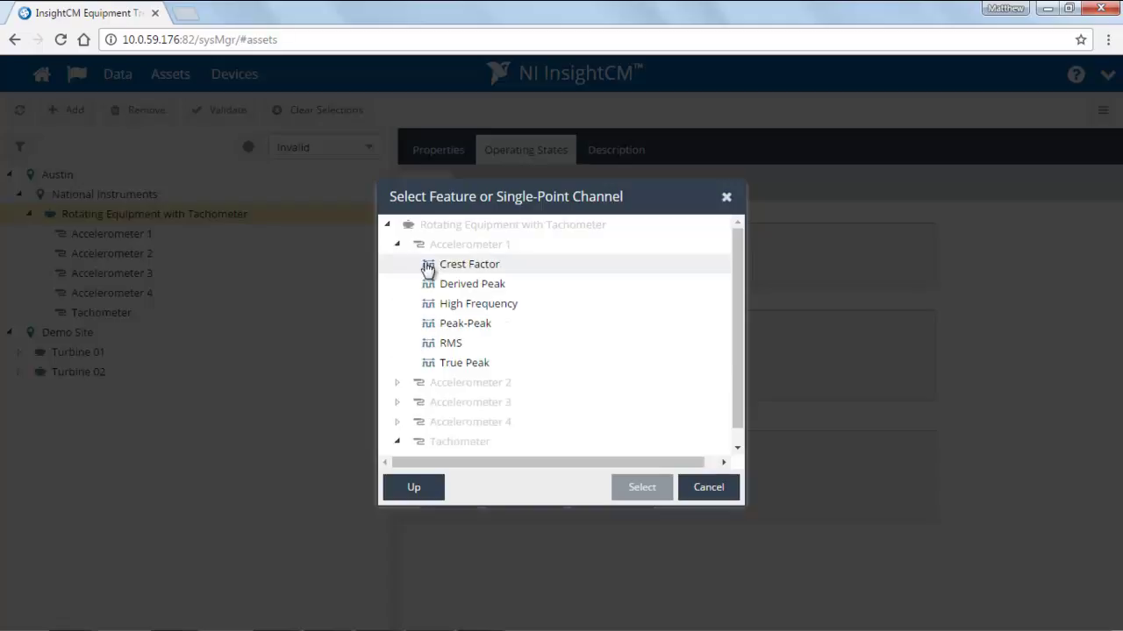
{"action": "left_click", "coordinate": [453, 344]}
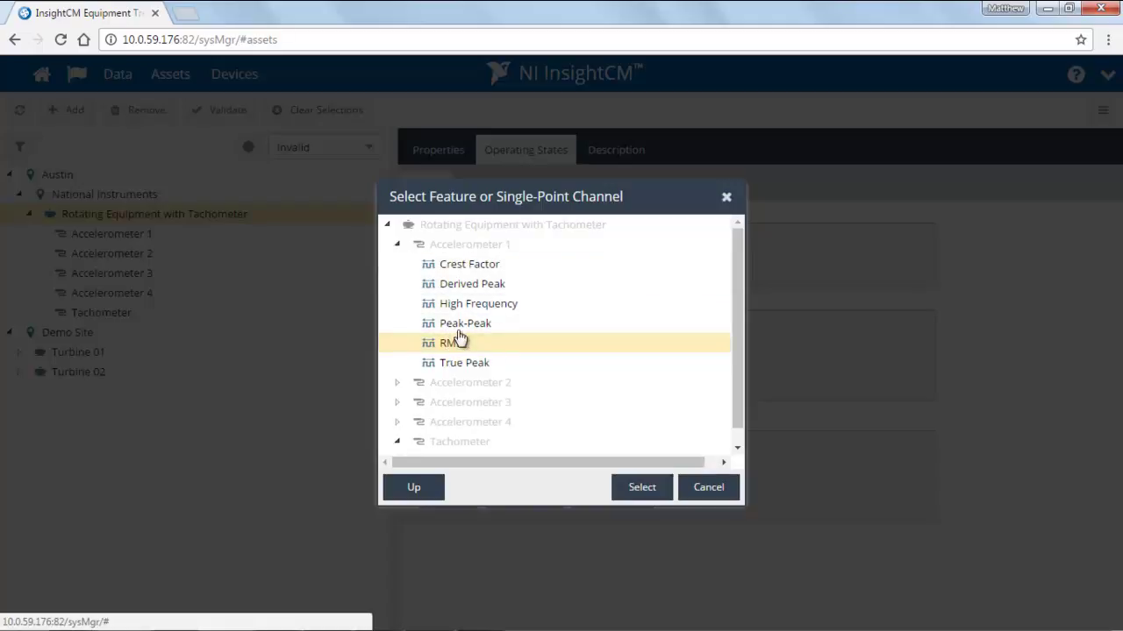
{"action": "left_click", "coordinate": [633, 488]}
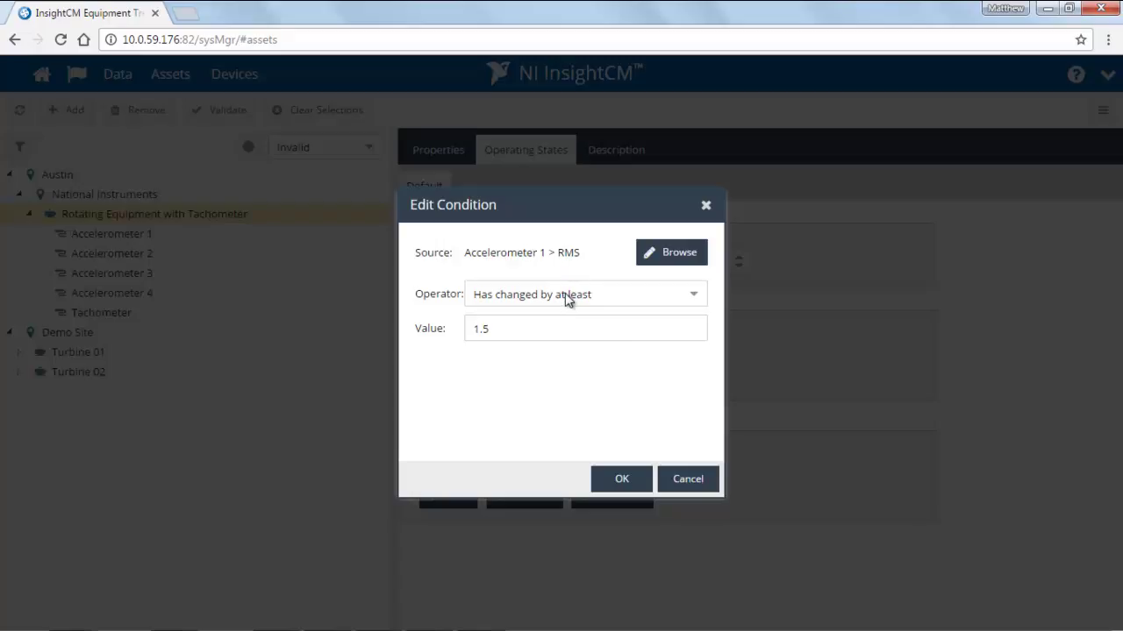
Change the Delta EU threshold from 1.5 to 0.5 and save the condition.
{"action": "left_click_drag", "start_coordinate": [489, 329], "coordinate": [396, 345]}
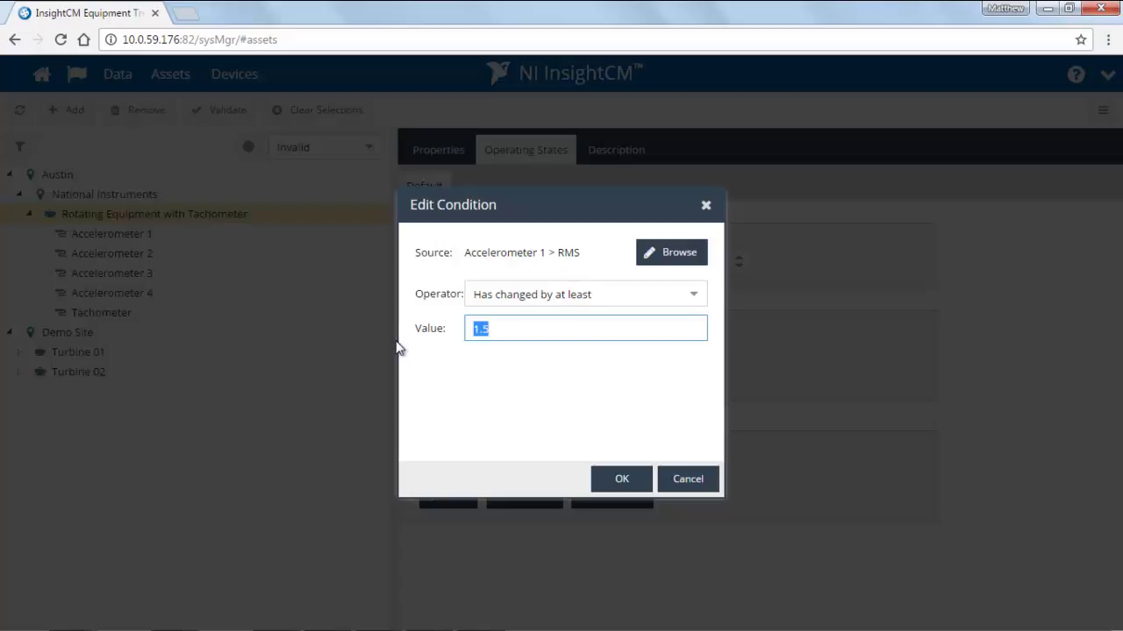
{"action": "type", "text": ".5"}
{"action": "left_click", "coordinate": [451, 381]}
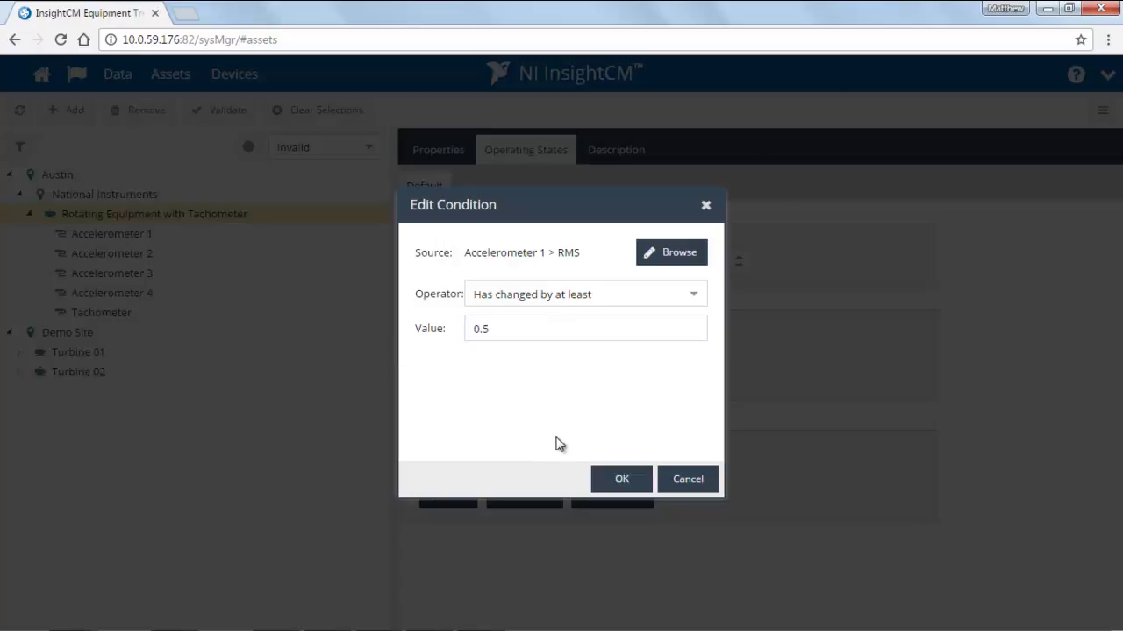
{"action": "left_click", "coordinate": [635, 481]}
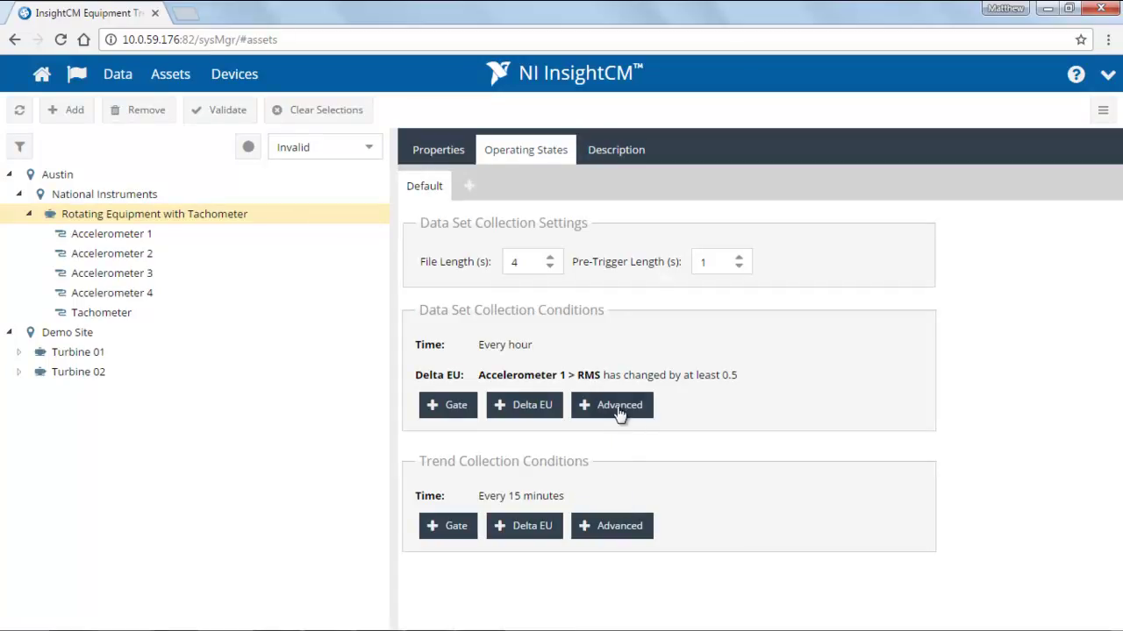
{"action": "mouse_move", "coordinate": [530, 368]}
{"action": "mouse_move", "coordinate": [528, 349]}
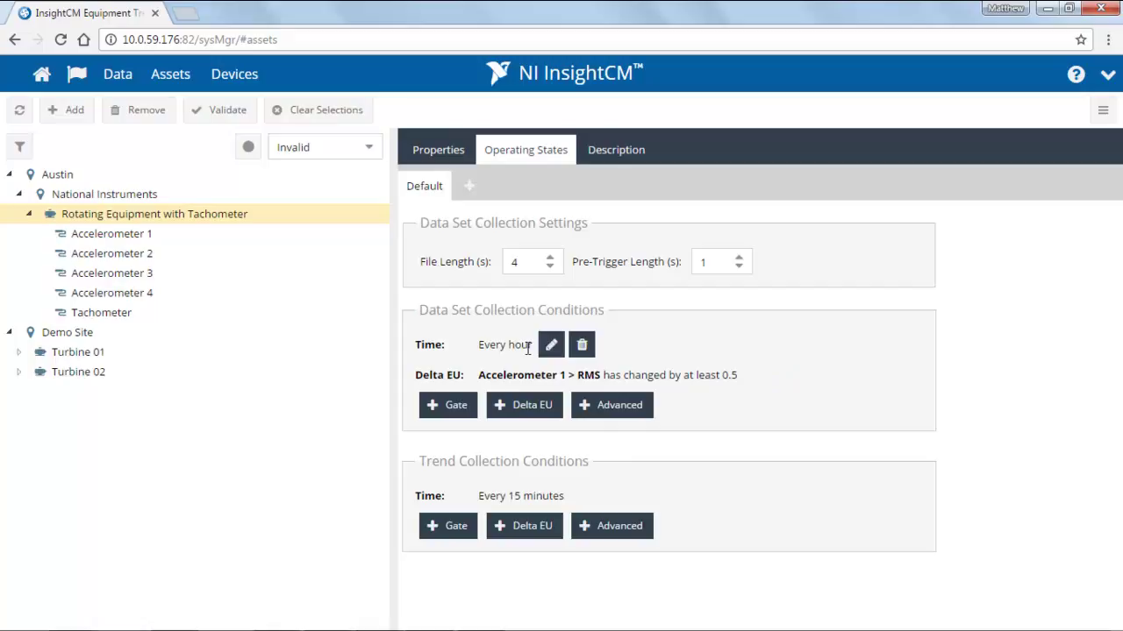
{"action": "mouse_move", "coordinate": [560, 389]}
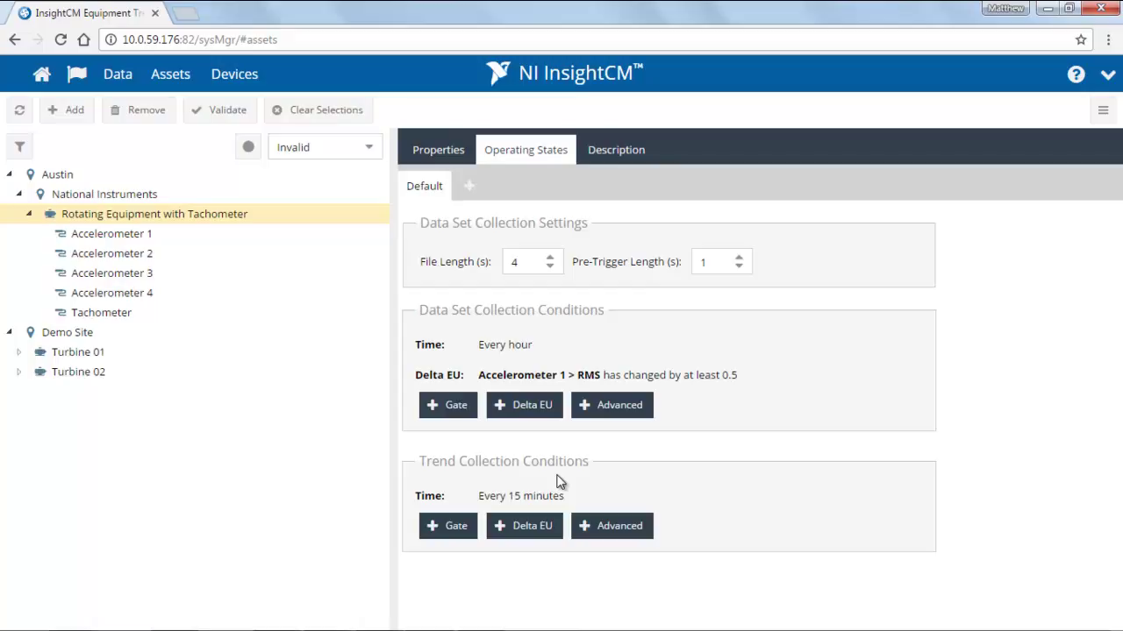
Create a new operating state named Off beside Default.
{"action": "mouse_move", "coordinate": [563, 493]}
{"action": "left_click", "coordinate": [470, 189]}
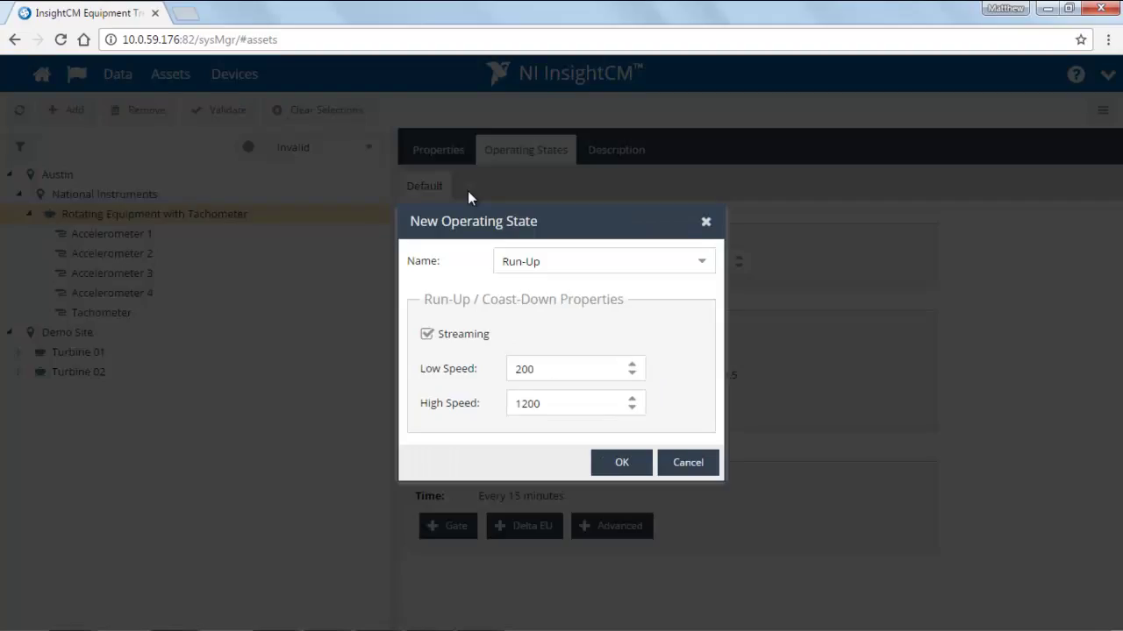
{"action": "left_click", "coordinate": [561, 271]}
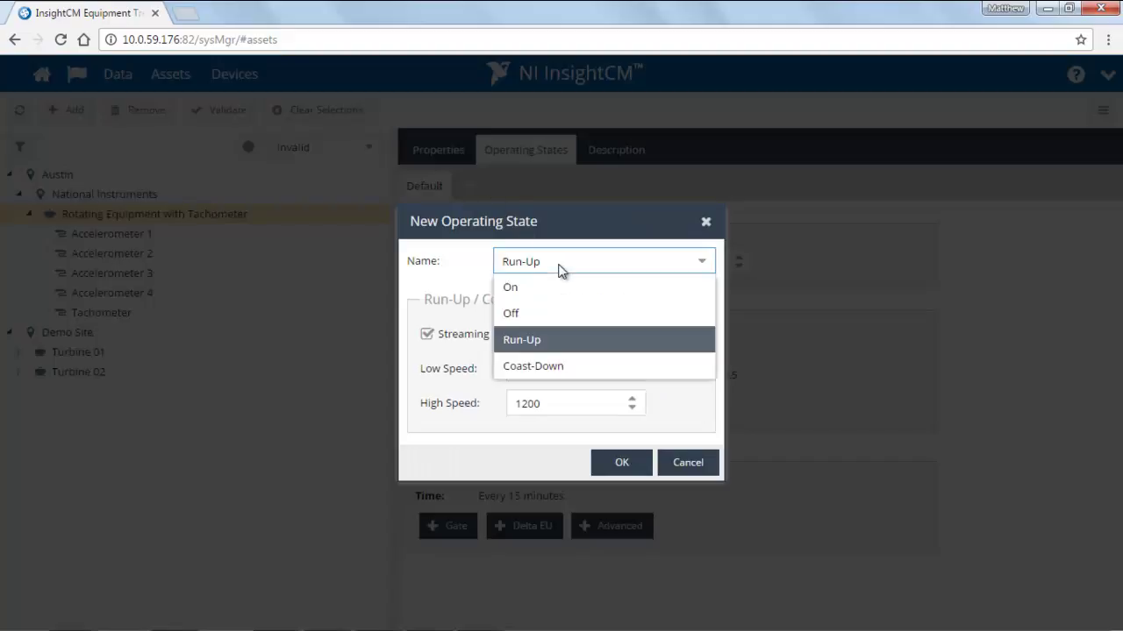
{"action": "left_click", "coordinate": [547, 318]}
{"action": "left_click", "coordinate": [609, 473]}
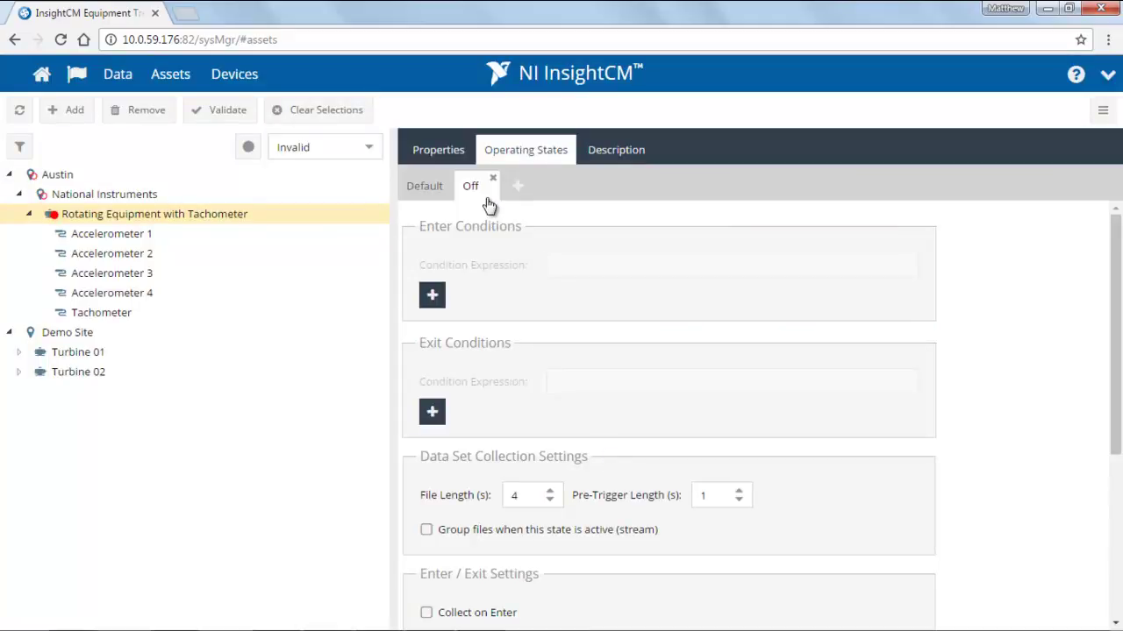
Delete the Off state's Every hour time condition, leaving no data set triggers.
{"action": "scroll", "coordinate": [548, 405], "scroll_direction": "down", "scroll_amount": 4}
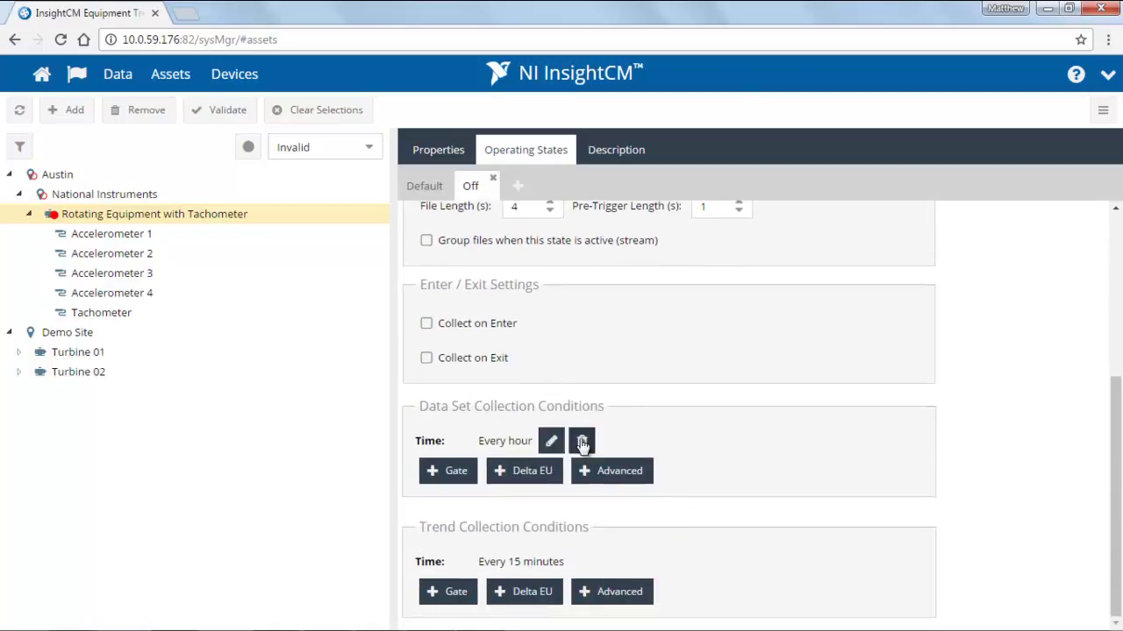
{"action": "left_click", "coordinate": [581, 440]}
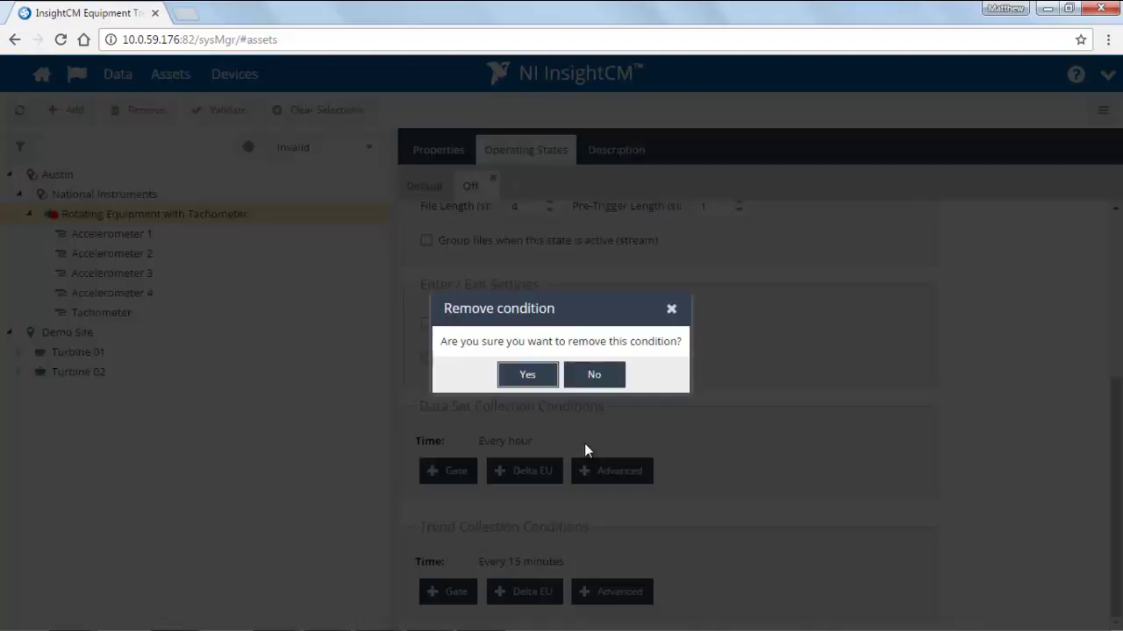
{"action": "left_click", "coordinate": [523, 377]}
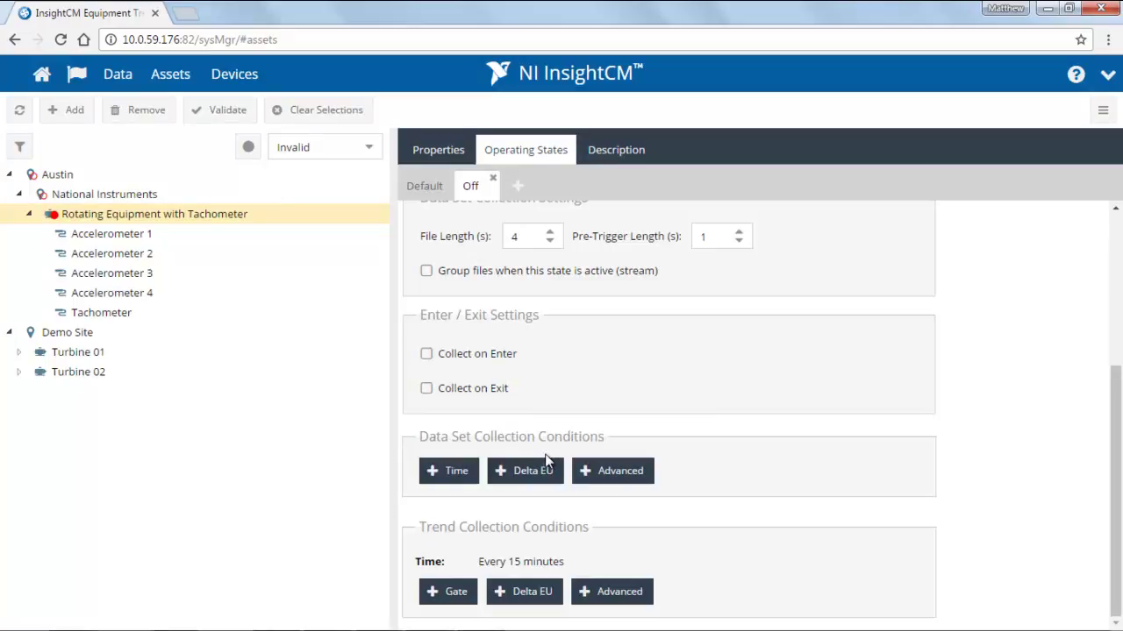
{"action": "scroll", "coordinate": [535, 500], "scroll_direction": "up", "scroll_amount": 2}
{"action": "scroll", "coordinate": [535, 498], "scroll_direction": "up", "scroll_amount": 1}
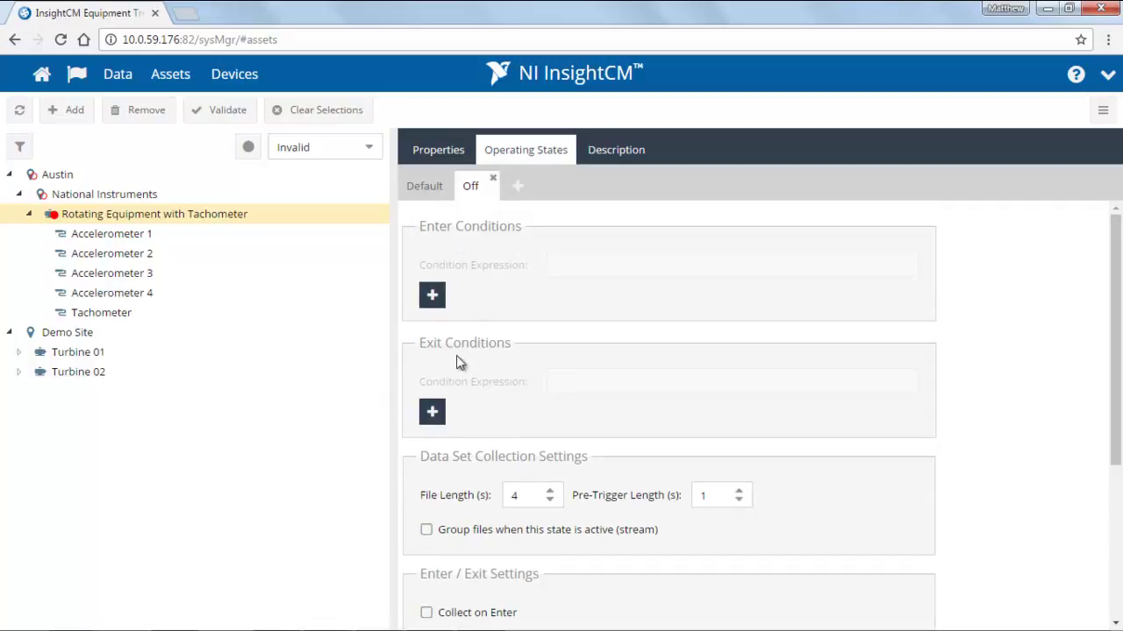
Add an enter condition to the Off state sourced from Tachometer > Speed.
{"action": "left_click", "coordinate": [434, 303]}
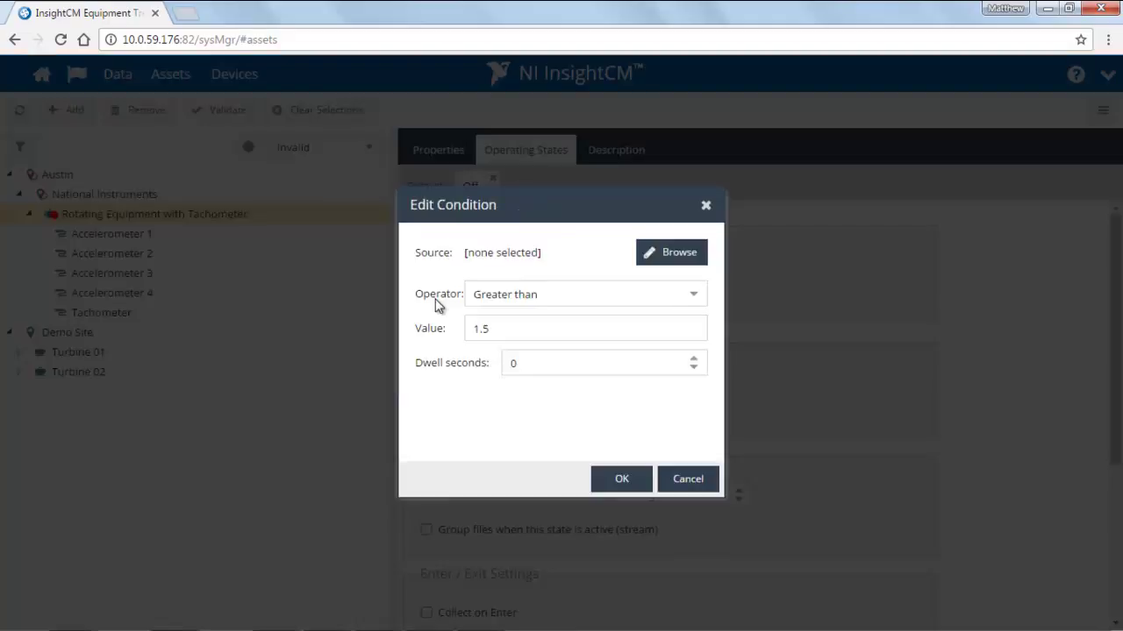
{"action": "left_click", "coordinate": [666, 262]}
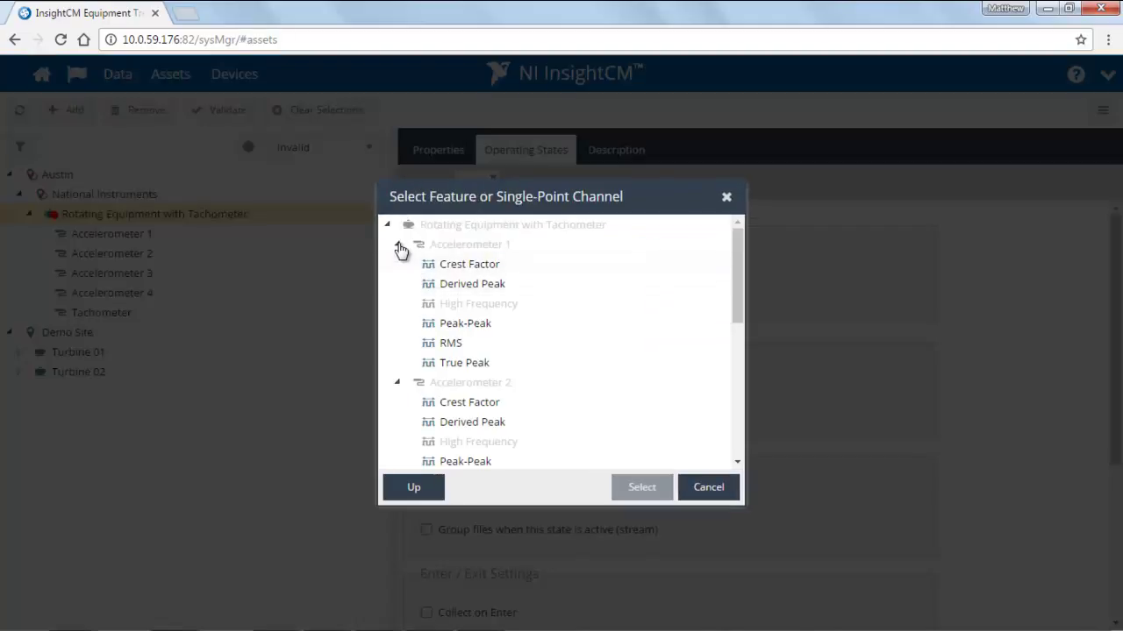
{"action": "left_click", "coordinate": [399, 246]}
{"action": "left_click", "coordinate": [396, 264]}
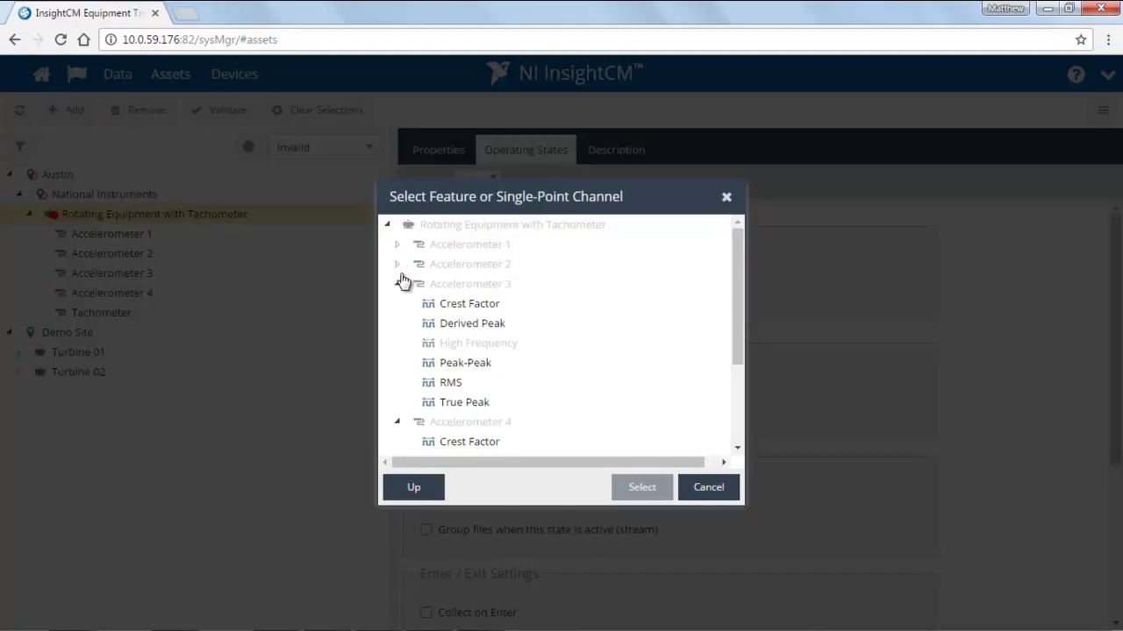
{"action": "left_click", "coordinate": [396, 283]}
{"action": "left_click", "coordinate": [397, 303]}
{"action": "left_click", "coordinate": [449, 349]}
{"action": "left_click", "coordinate": [642, 488]}
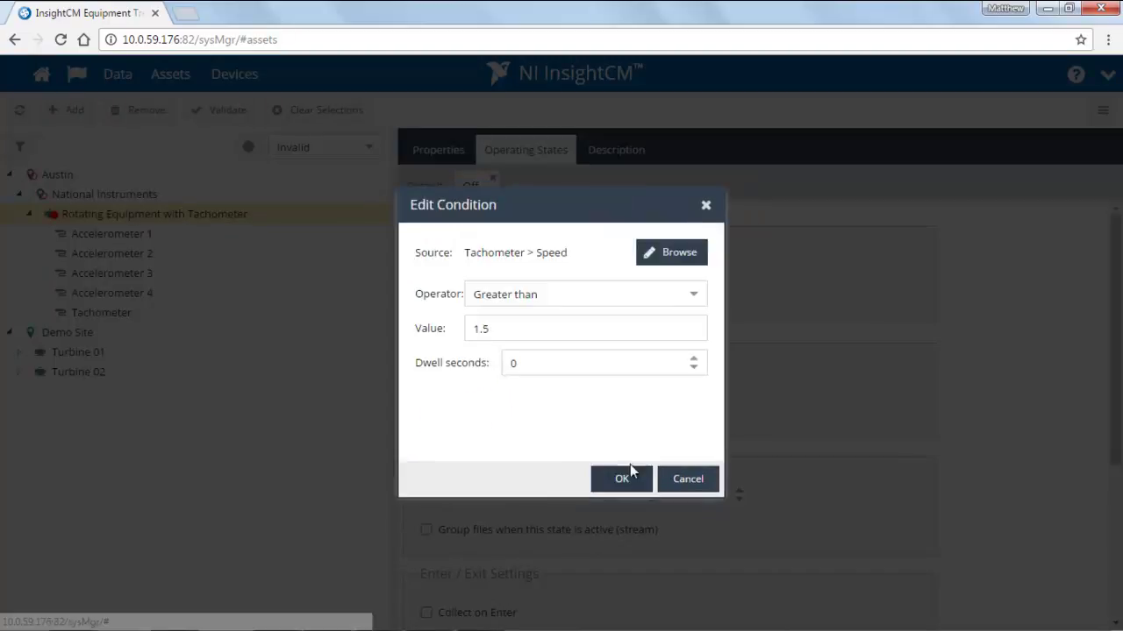
Set the enter condition to Falls below 50 and save it.
{"action": "left_click", "coordinate": [566, 294]}
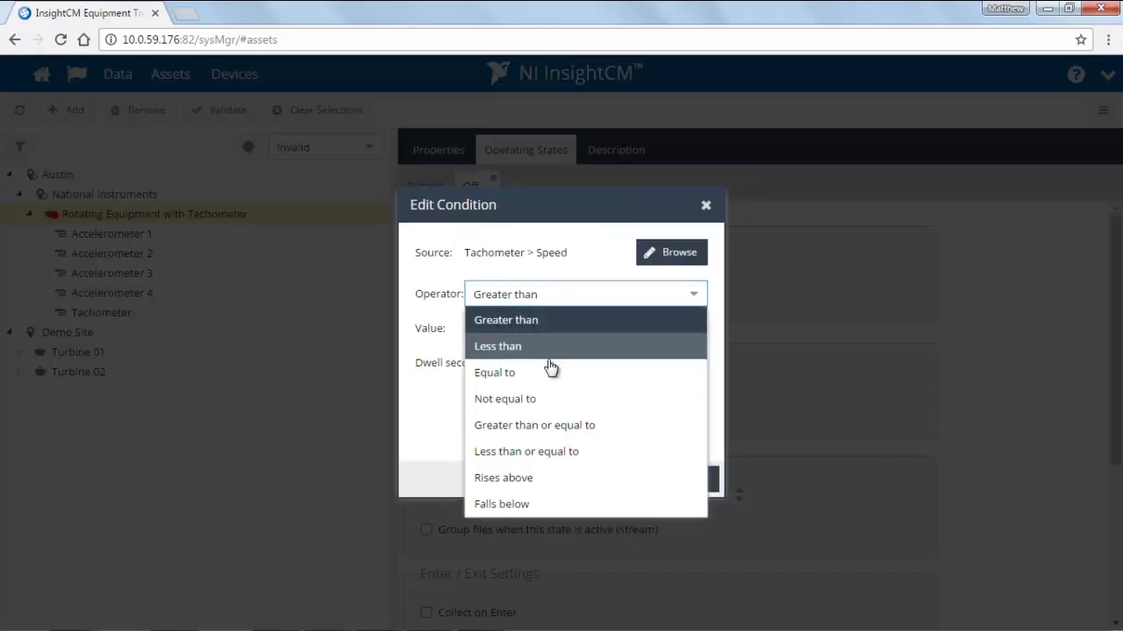
{"action": "left_click", "coordinate": [522, 504]}
{"action": "left_click", "coordinate": [527, 331]}
{"action": "type", "text": "50"}
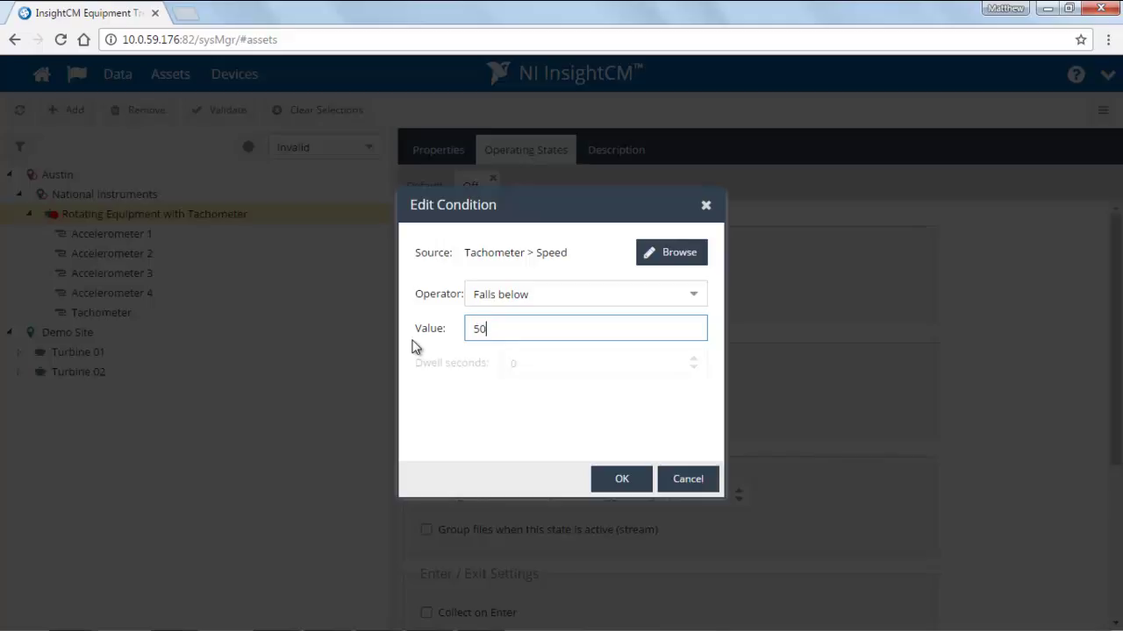
{"action": "left_click", "coordinate": [622, 481]}
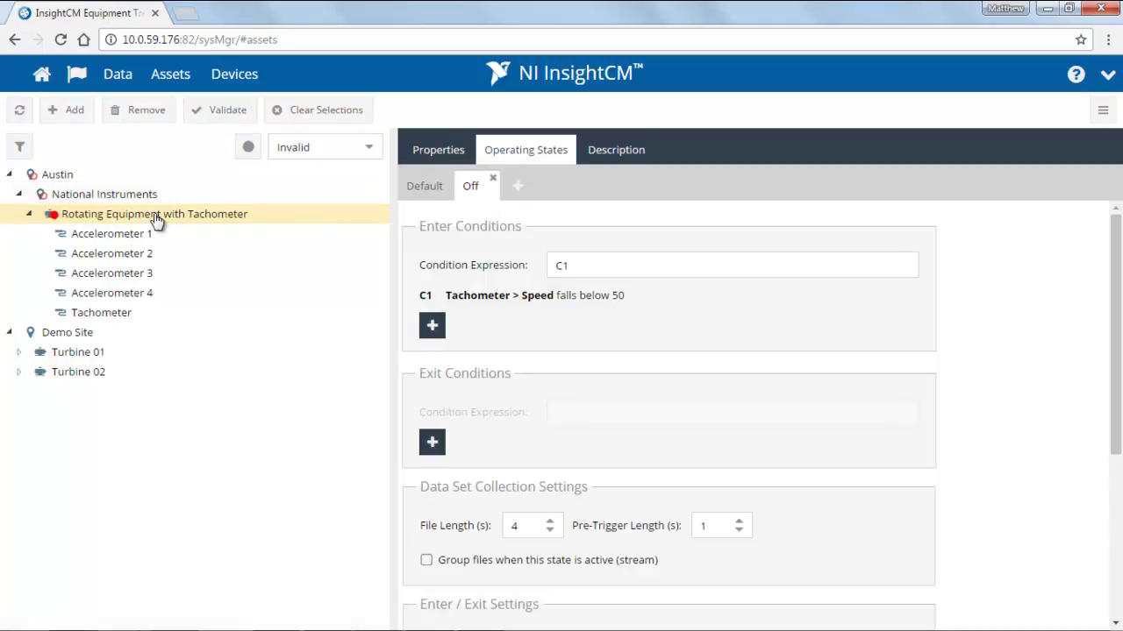
{"action": "left_click", "coordinate": [240, 120]}
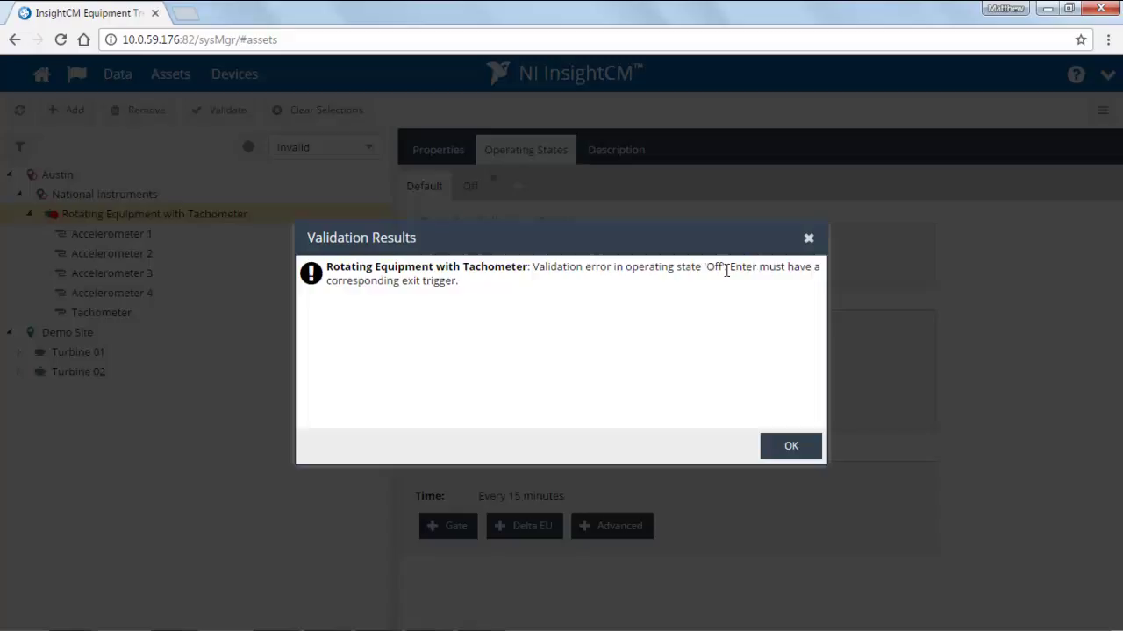
{"action": "left_click", "coordinate": [792, 447]}
{"action": "left_click", "coordinate": [792, 447]}
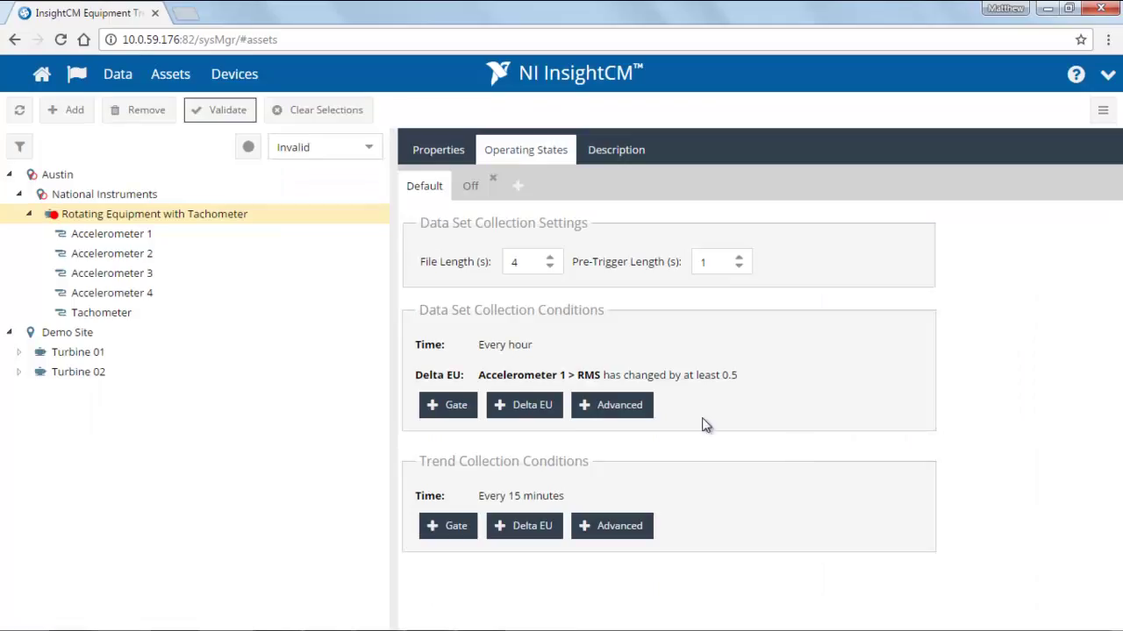
Back on the Off state, add an exit condition sourced from Tachometer > Speed.
{"action": "left_click", "coordinate": [466, 188]}
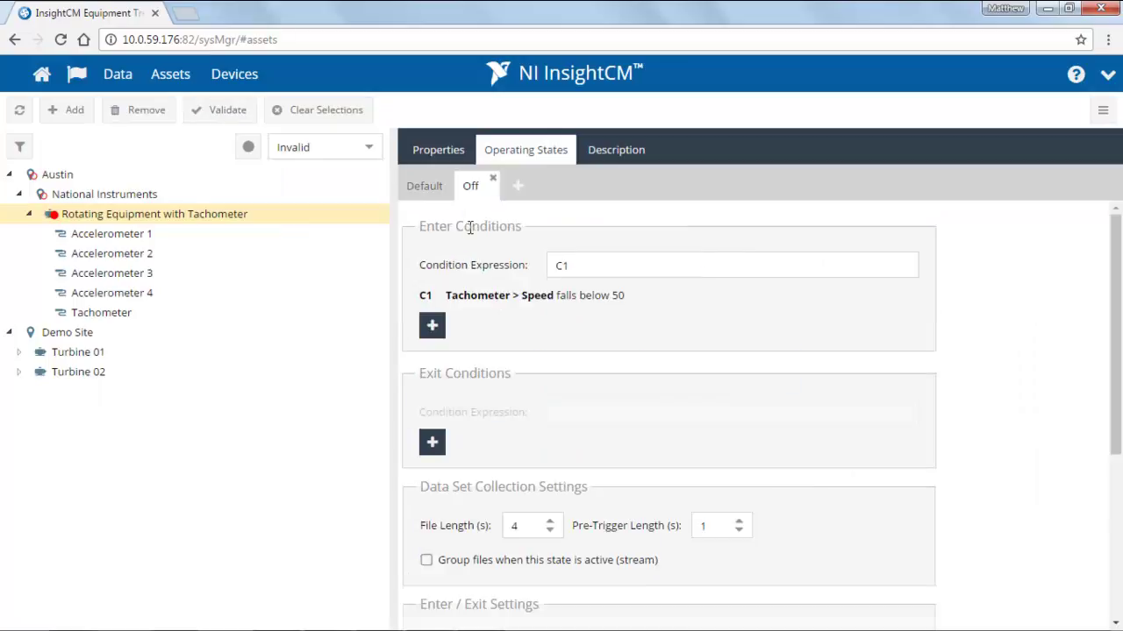
{"action": "left_click", "coordinate": [432, 445]}
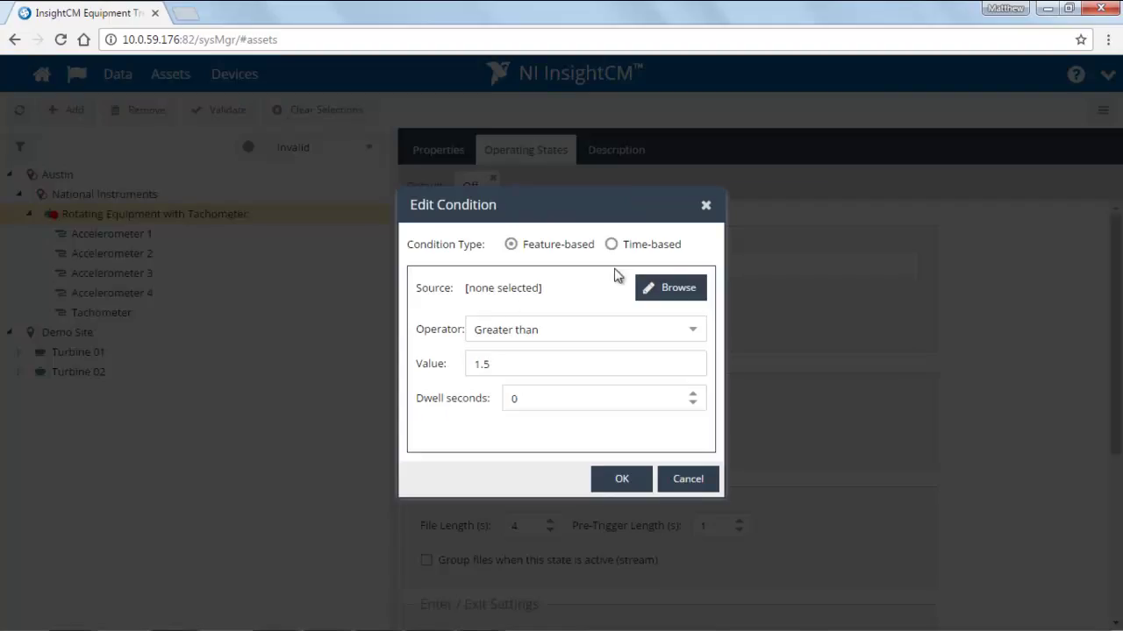
{"action": "left_click", "coordinate": [653, 290]}
{"action": "scroll", "coordinate": [463, 338], "scroll_direction": "down", "scroll_amount": 4}
{"action": "left_click", "coordinate": [445, 460]}
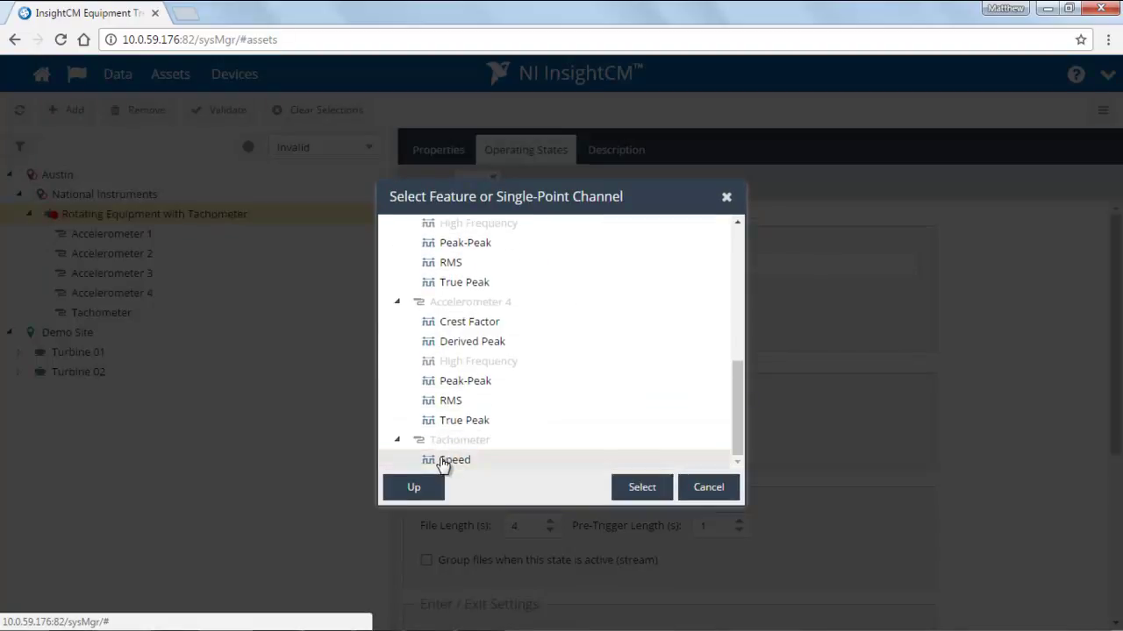
{"action": "left_click", "coordinate": [641, 488]}
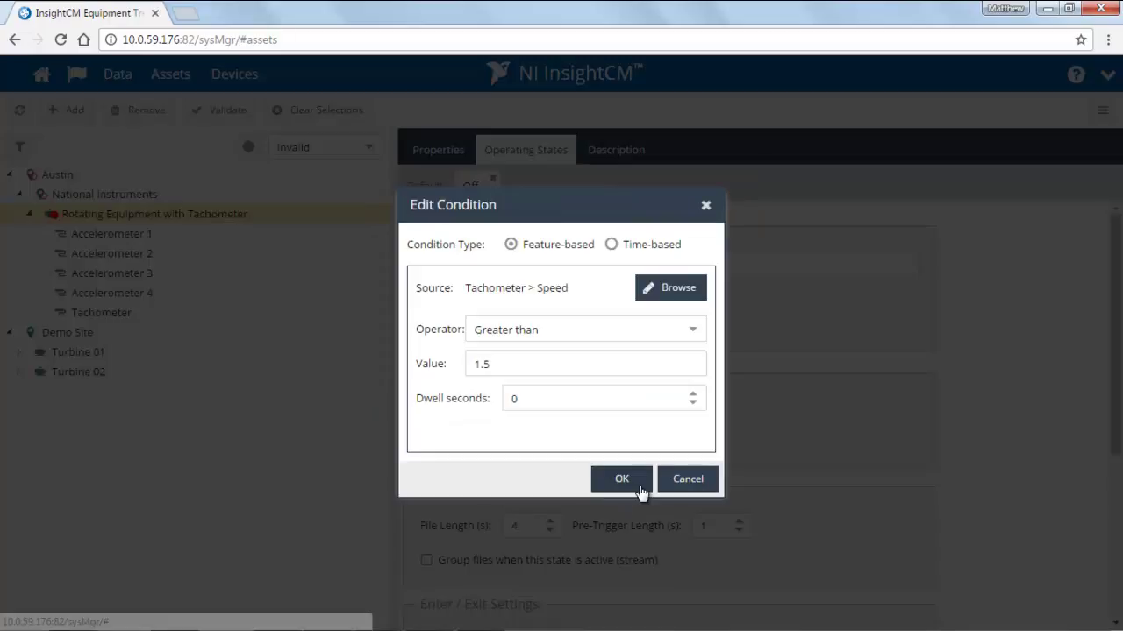
Set the exit condition to Greater than 50 with a 10-second dwell and save it.
{"action": "left_click", "coordinate": [566, 332]}
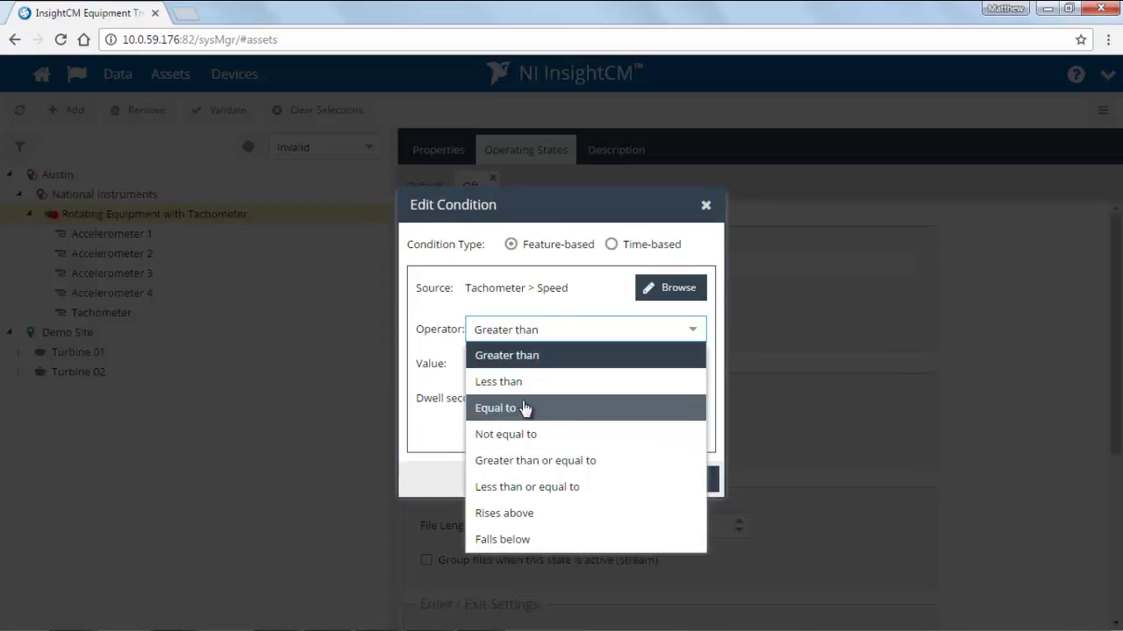
{"action": "left_click", "coordinate": [532, 360]}
{"action": "double_click", "coordinate": [536, 367]}
{"action": "type", "text": "50"}
{"action": "left_click", "coordinate": [531, 393]}
{"action": "left_click_drag", "start_coordinate": [531, 394], "coordinate": [497, 403]}
{"action": "type", "text": "10"}
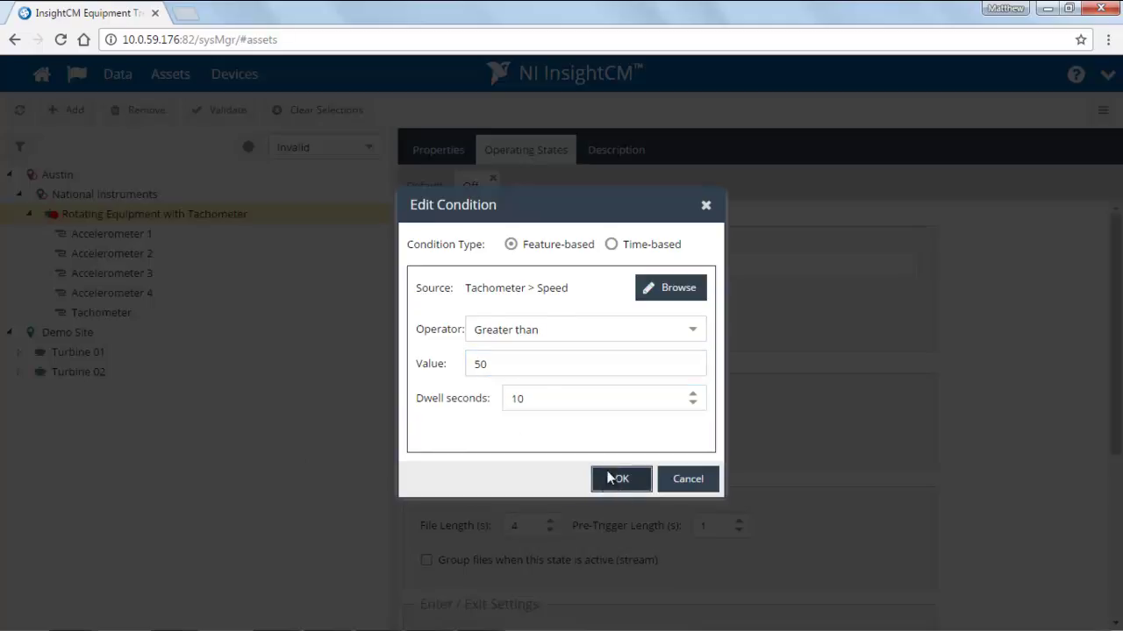
{"action": "left_click", "coordinate": [617, 479]}
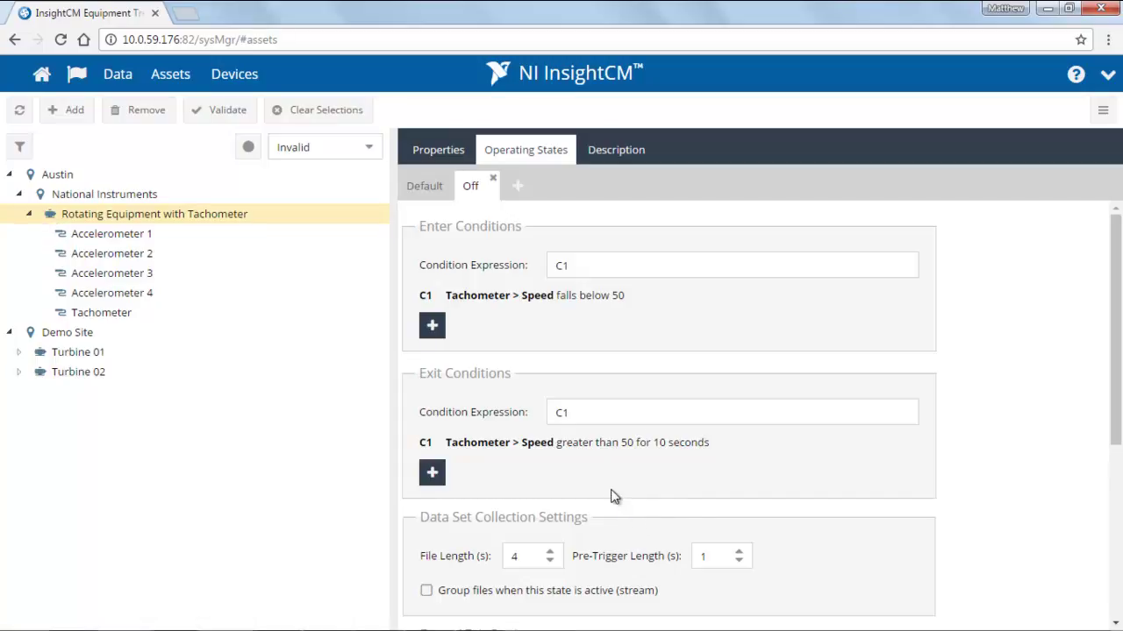
{"action": "scroll", "coordinate": [614, 495], "scroll_direction": "down", "scroll_amount": 4}
{"action": "scroll", "coordinate": [601, 430], "scroll_direction": "up", "scroll_amount": 1}
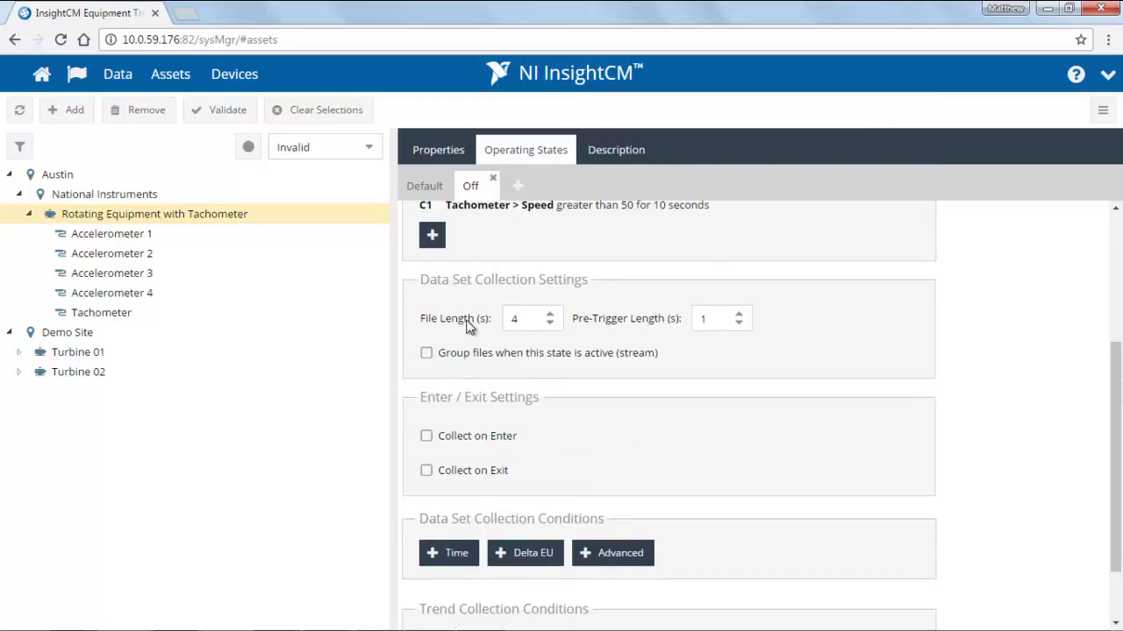